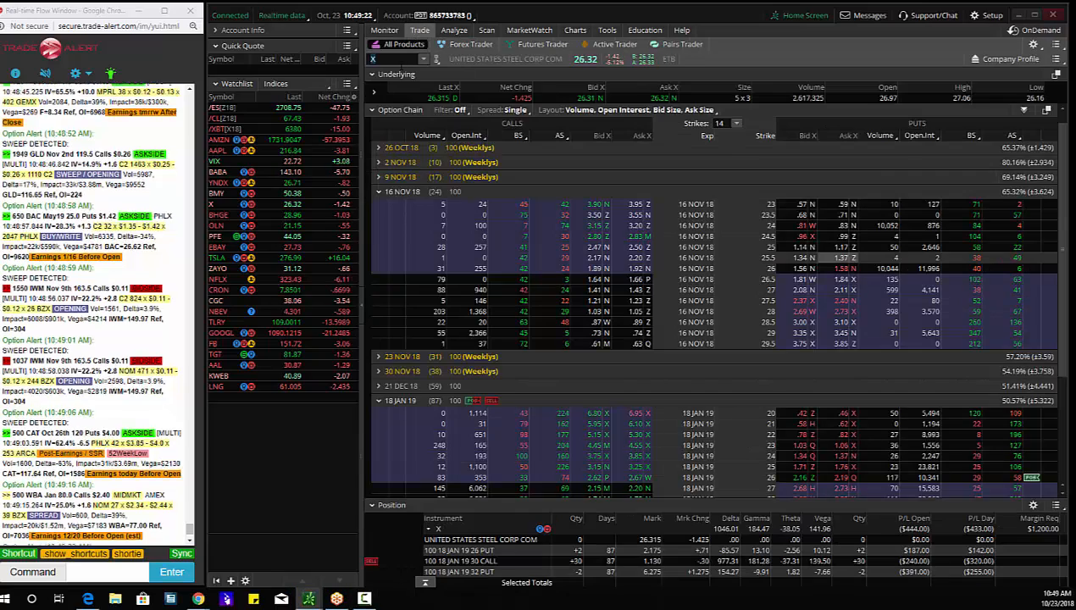
Load American Airlines (AAL) as the underlying in place of US Steel
{"action": "left_click", "coordinate": [377, 58]}
{"action": "type", "text": "AAL"}
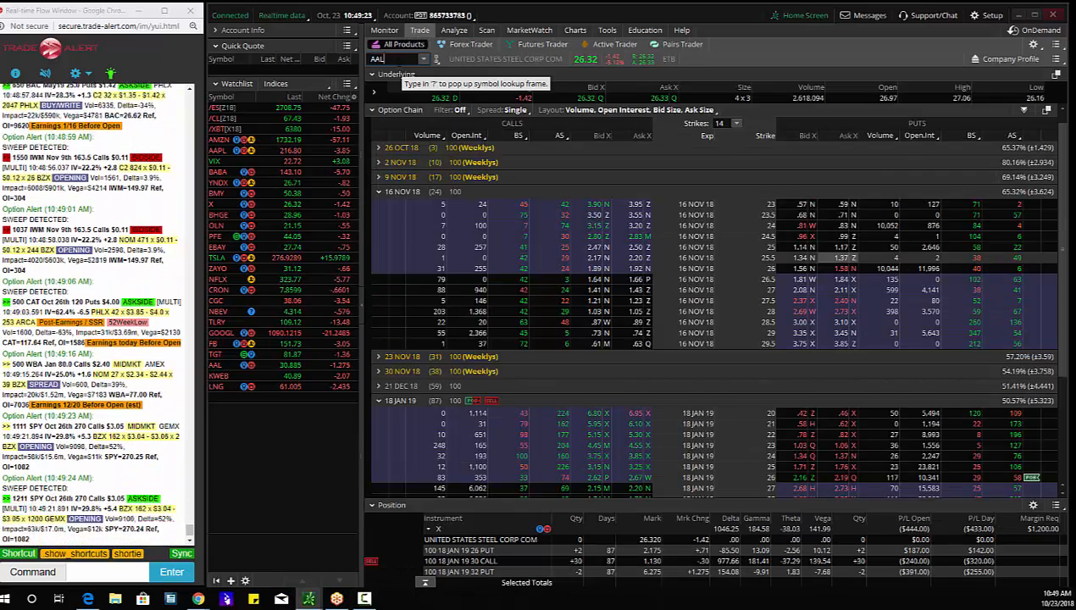
{"action": "key", "text": "Return"}
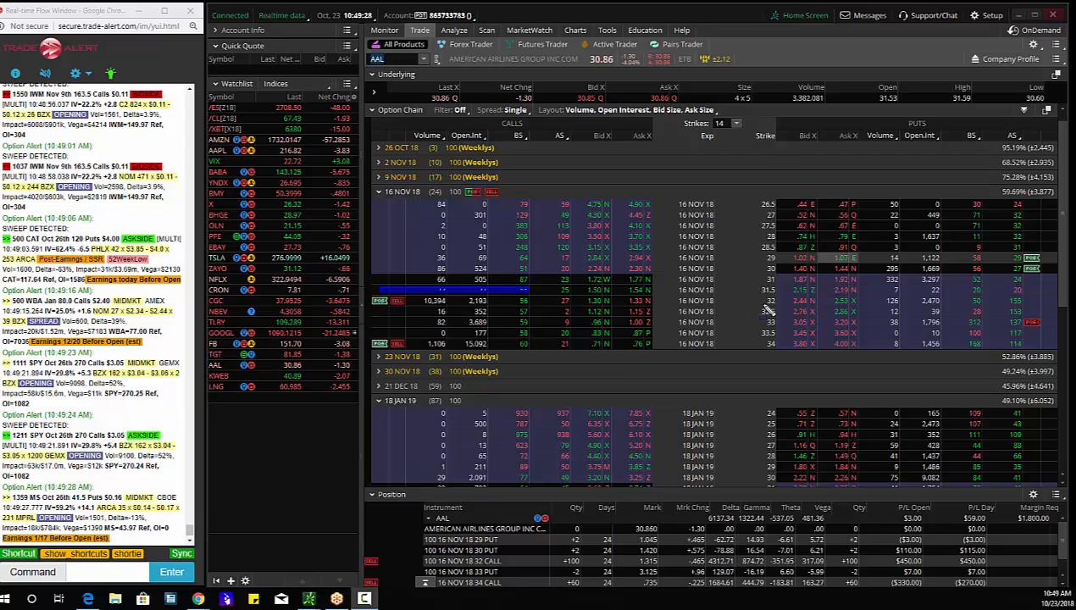
Box the 16 Nov 18 call rows with the 10,394-contract block and arrow the option prices, ask and 31.59 high
{"action": "left_click_drag", "start_coordinate": [380, 300], "coordinate": [818, 324]}
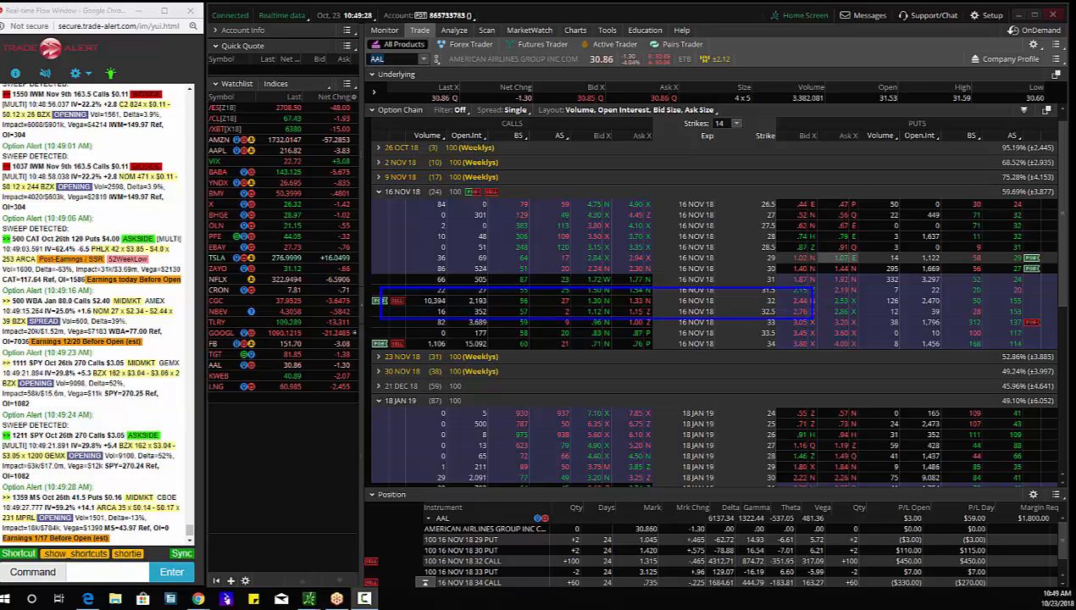
{"action": "left_click_drag", "start_coordinate": [476, 396], "coordinate": [598, 322]}
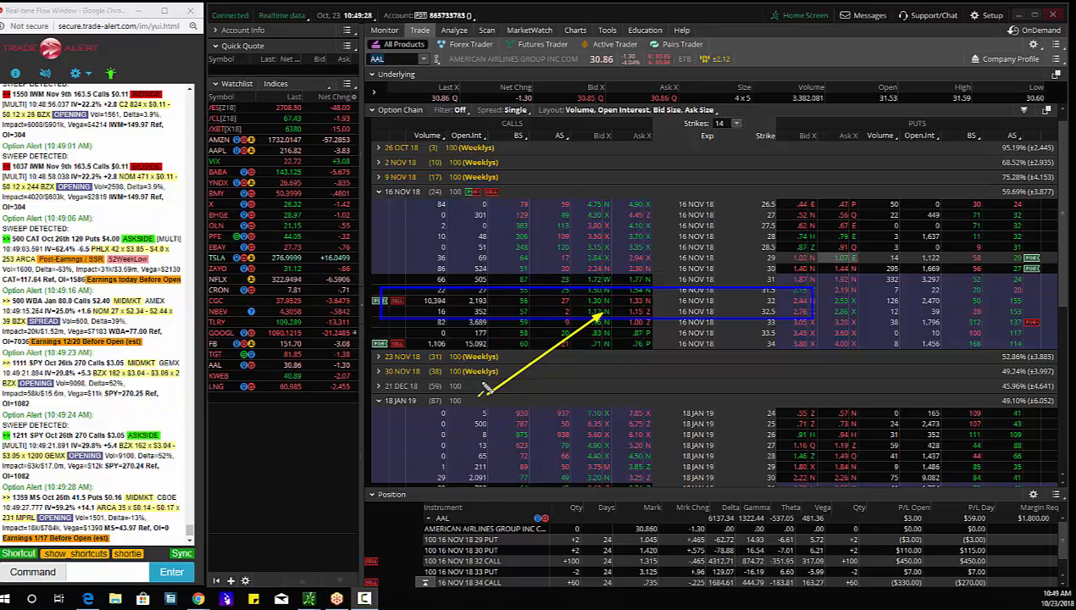
{"action": "left_click_drag", "start_coordinate": [482, 394], "coordinate": [480, 317]}
{"action": "left_click_drag", "start_coordinate": [570, 200], "coordinate": [693, 102]}
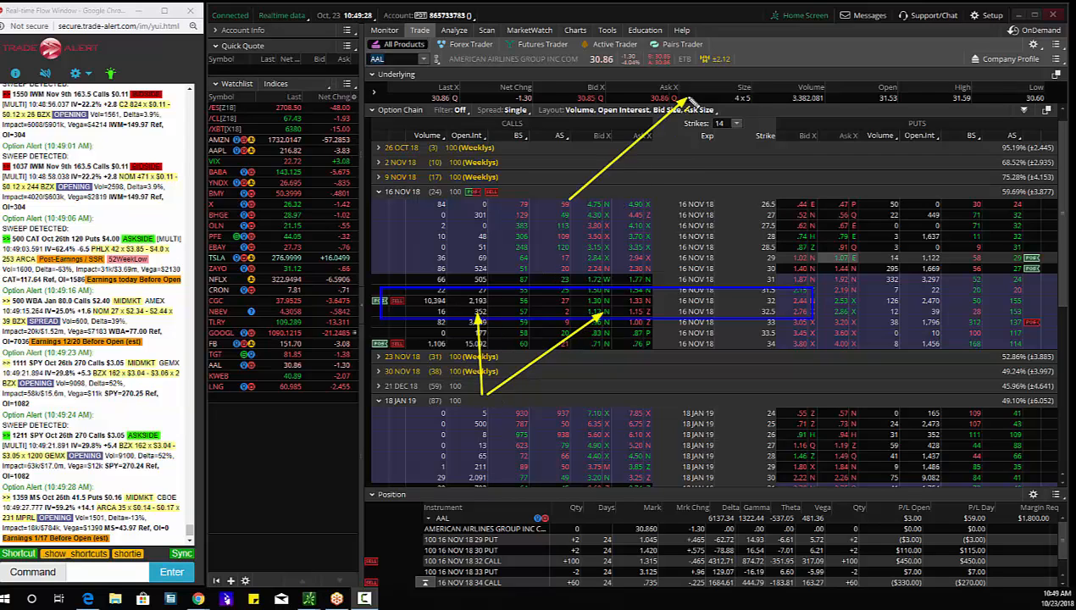
{"action": "mouse_move", "coordinate": [574, 197]}
{"action": "left_mouse_down"}
{"action": "mouse_move", "coordinate": [957, 112]}
{"action": "mouse_move", "coordinate": [1013, 117]}
{"action": "left_mouse_up"}
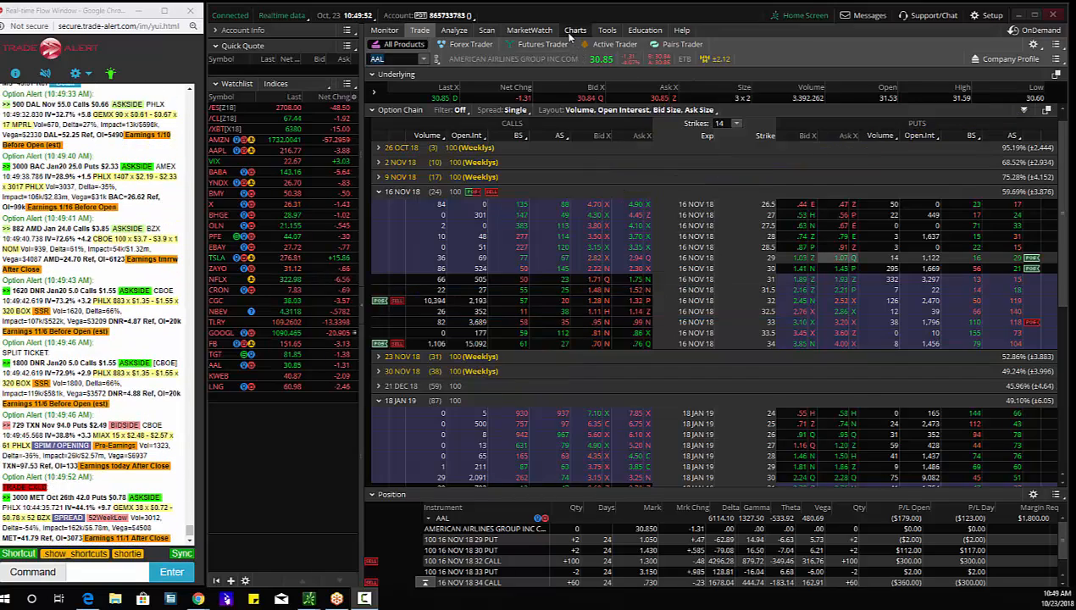
Show the AAL daily chart and circle the lows near 30.6 and the RSI near 30
{"action": "left_click", "coordinate": [574, 30]}
{"action": "left_click_drag", "start_coordinate": [881, 254], "coordinate": [846, 254]}
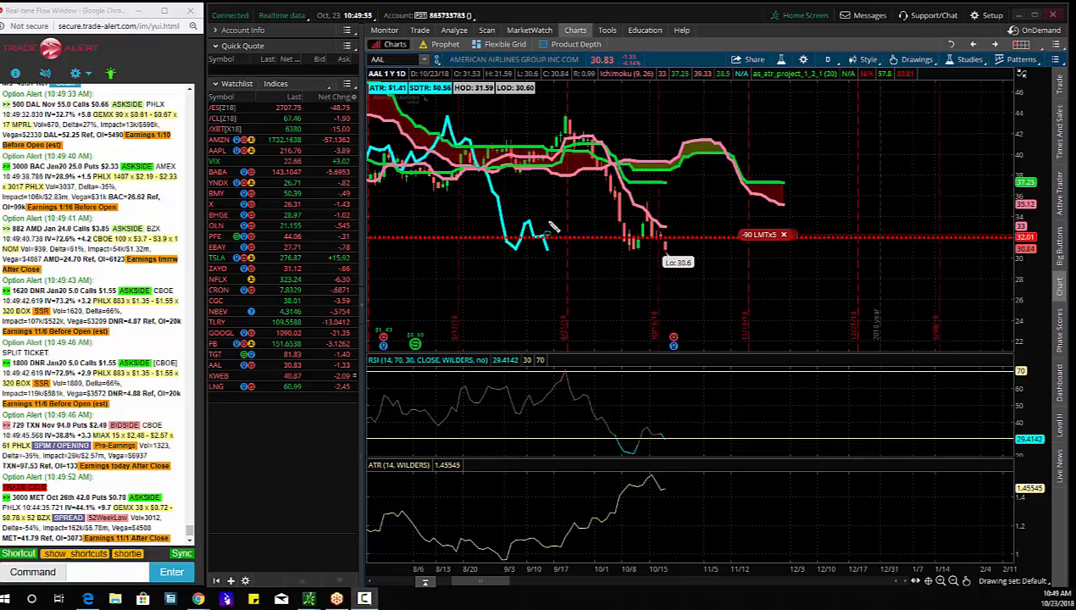
{"action": "left_click_drag", "start_coordinate": [548, 225], "coordinate": [749, 280]}
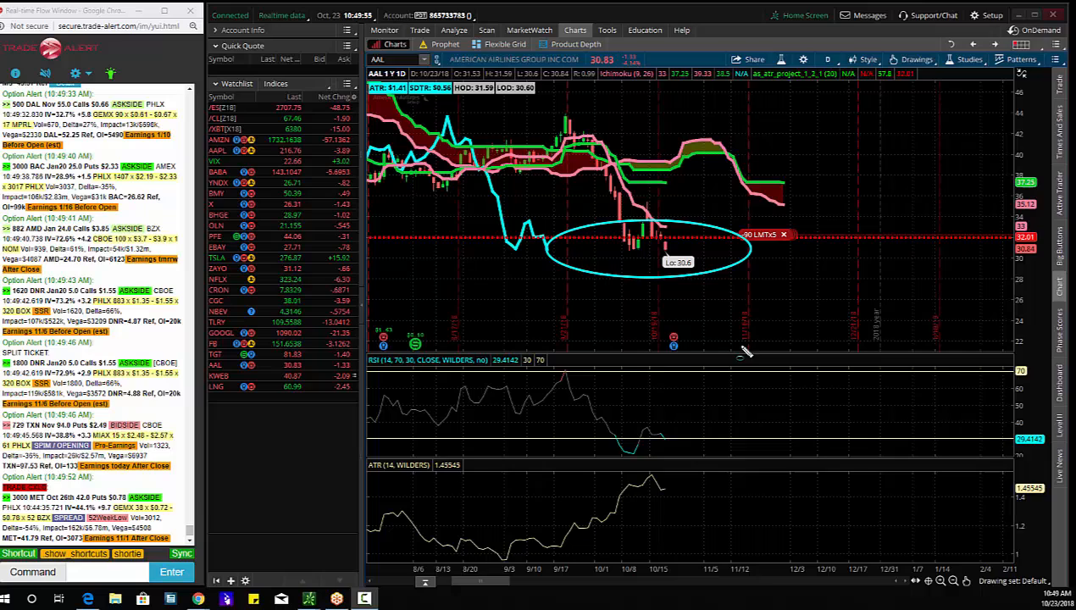
{"action": "left_click_drag", "start_coordinate": [657, 432], "coordinate": [676, 445]}
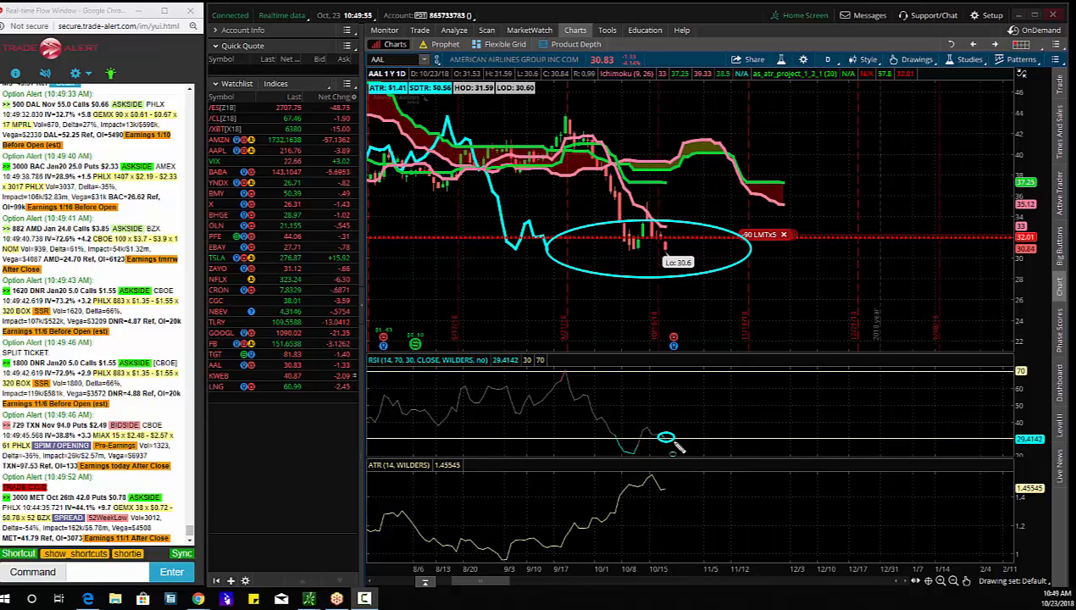